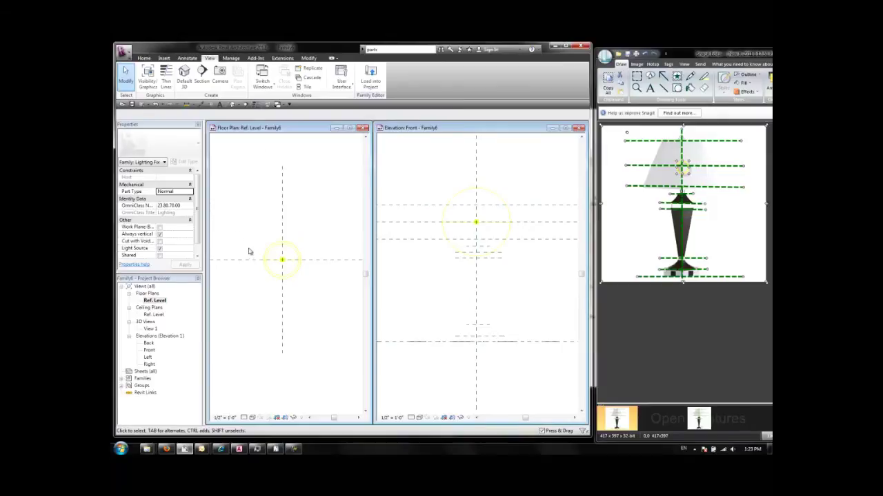
Sketch a new extrusion as a 6-sided circumscribed hexagon, radius 0'-4", centred on the reference-plane intersection.
left_click(421, 161)
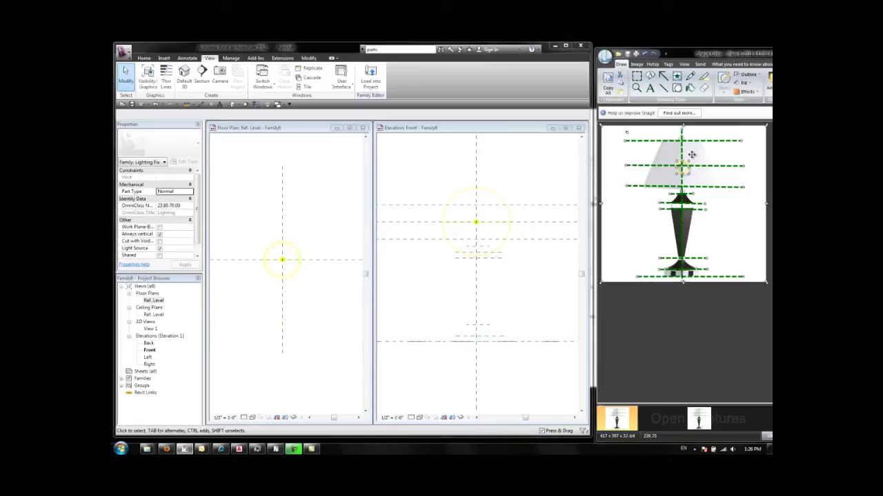
left_click(318, 295)
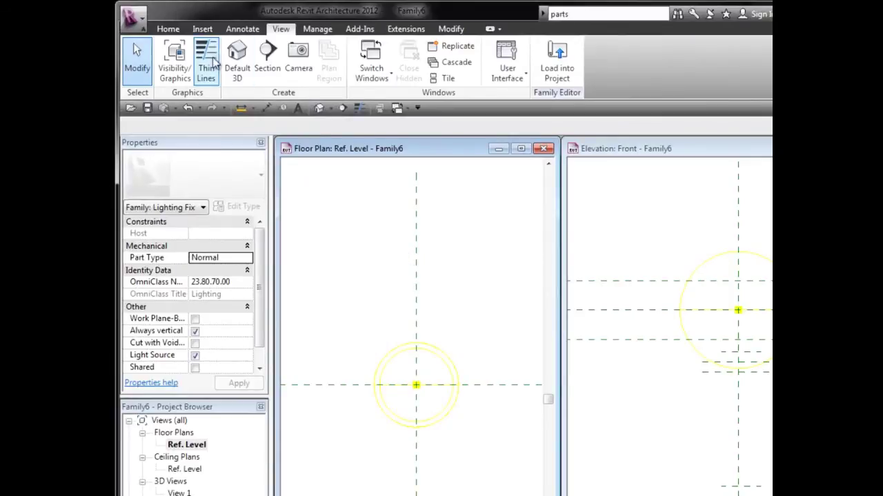
left_click(167, 30)
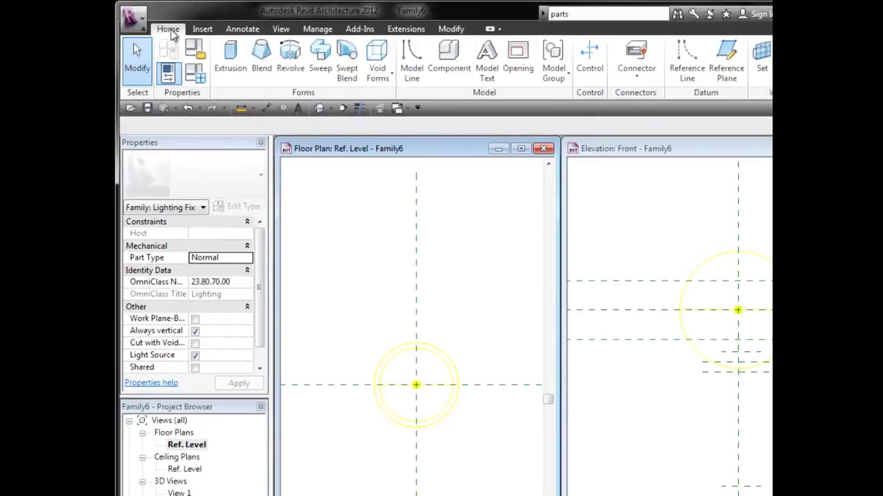
left_click(232, 70)
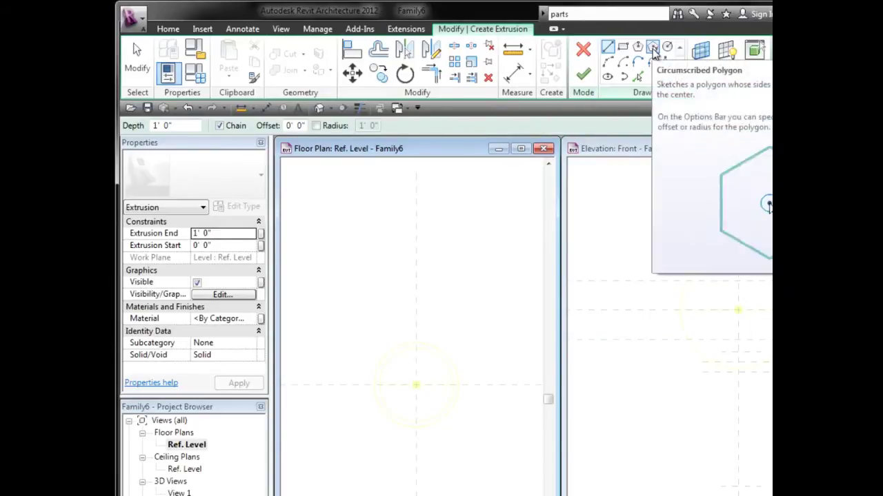
left_click(654, 53)
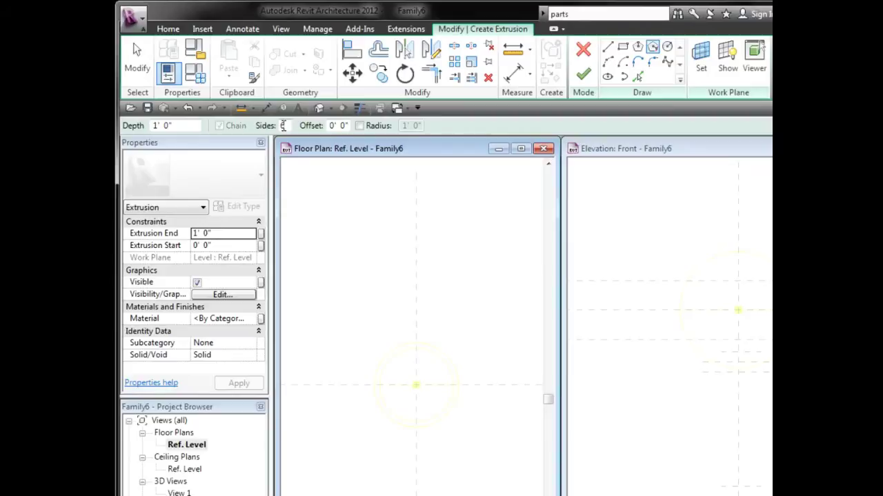
left_click(416, 385)
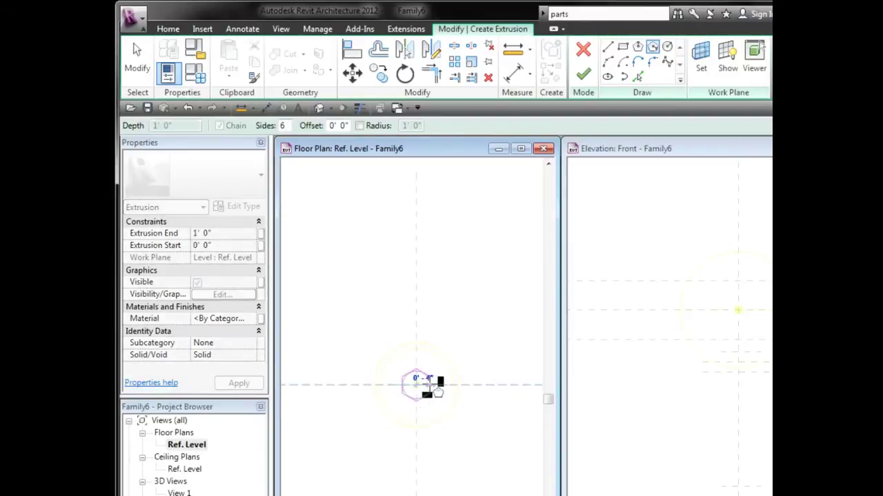
scroll(438, 386, "up", 3)
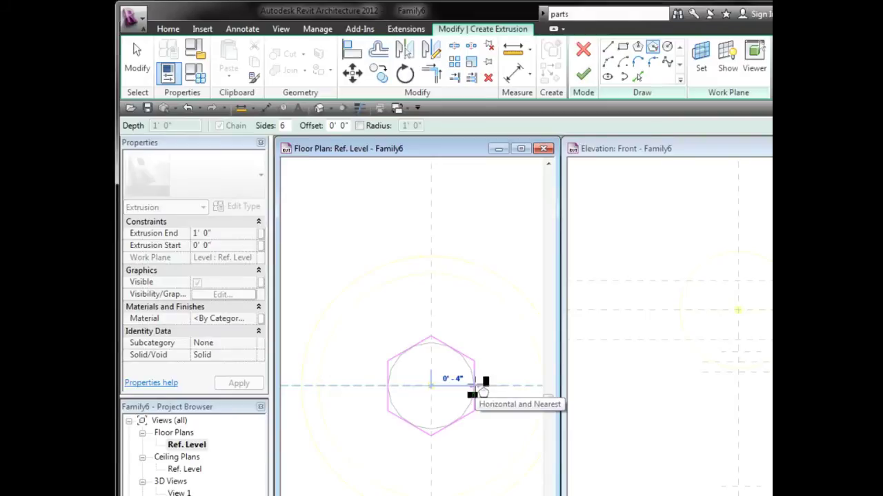
left_click(476, 386)
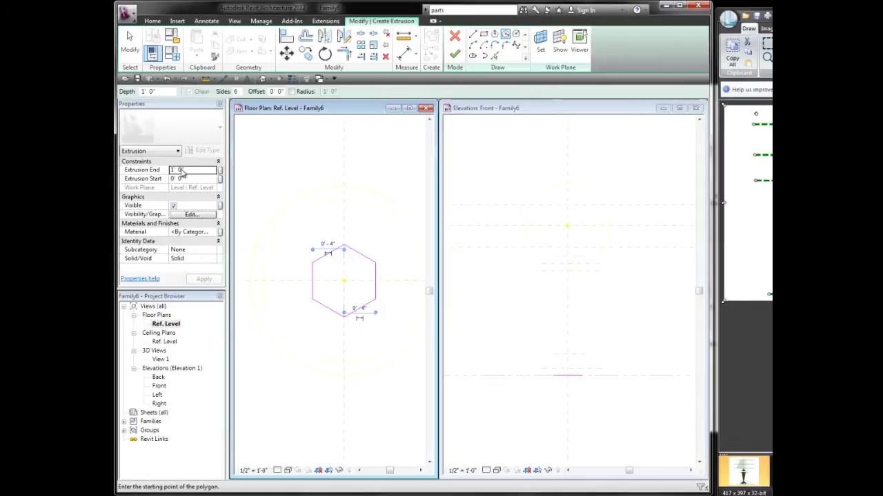
Finish the hexagon extrusion and lower its top to 0' 2" in Front elevation.
left_click(455, 56)
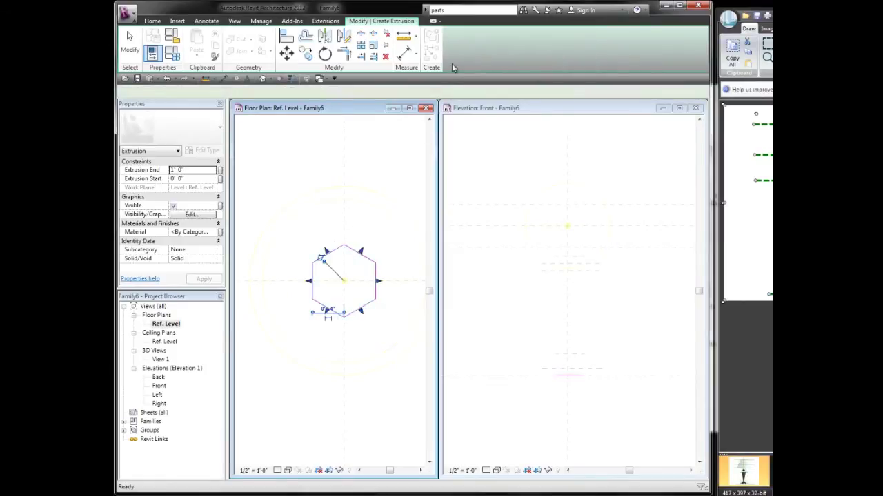
left_click(510, 330)
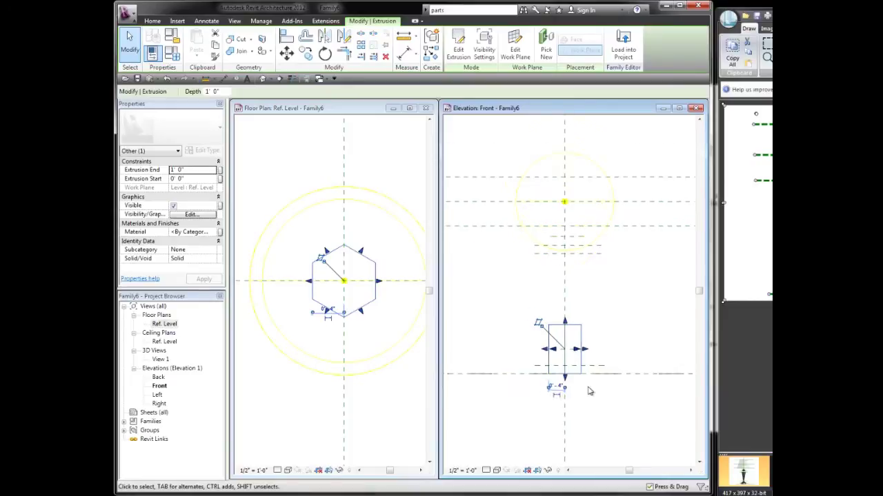
scroll(585, 388, "up", 3)
scroll(583, 391, "up", 2)
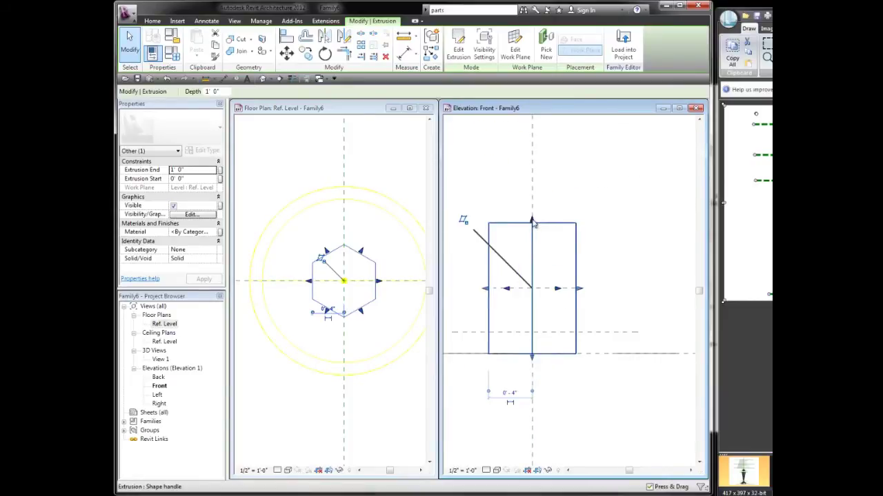
left_click_drag(533, 223, 529, 333)
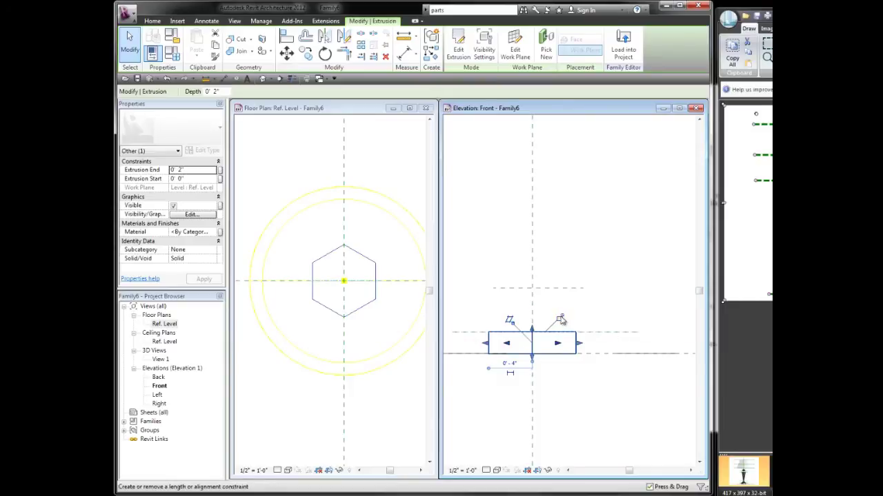
left_click(603, 387)
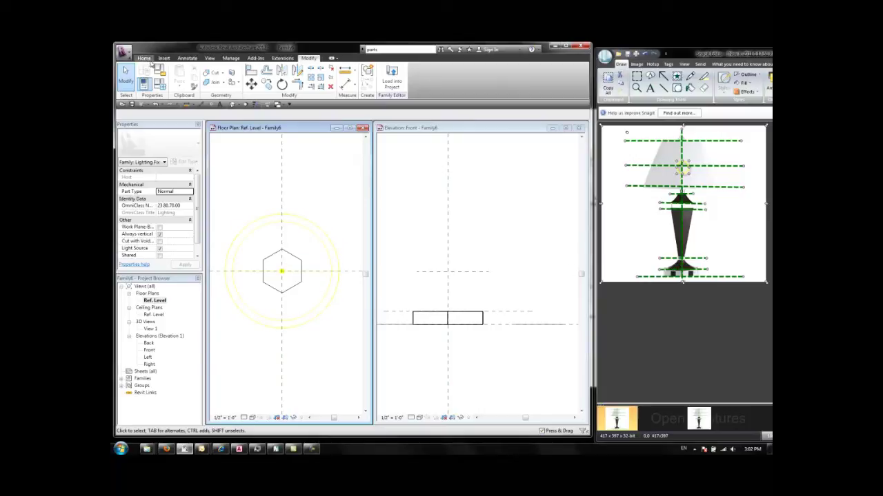
Start a blend whose base boundary picks all six edges of the hexagonal base.
left_click(145, 60)
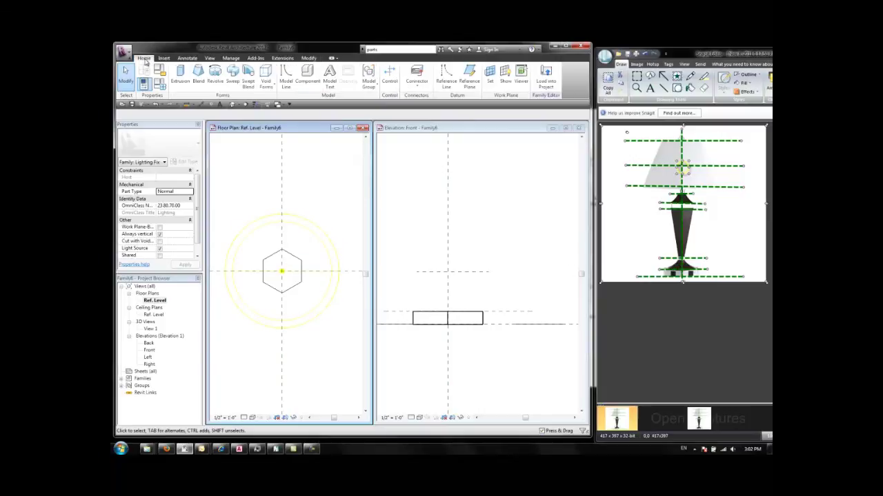
left_click(200, 82)
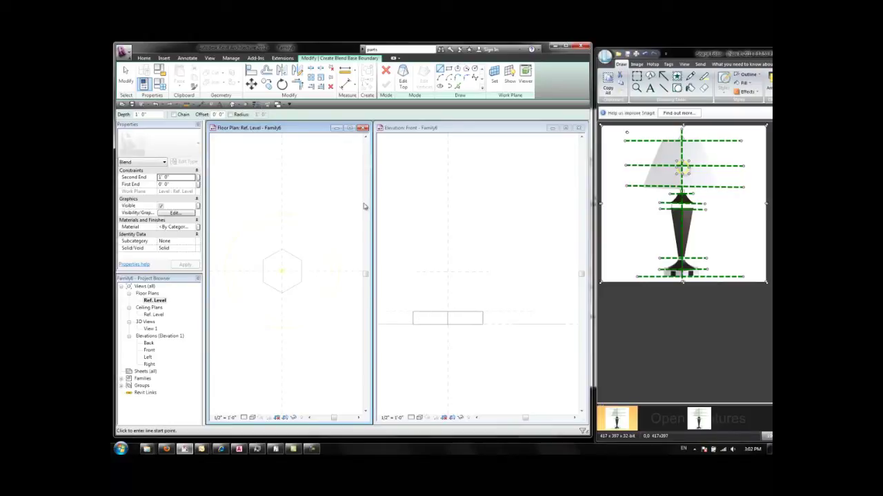
left_click(457, 86)
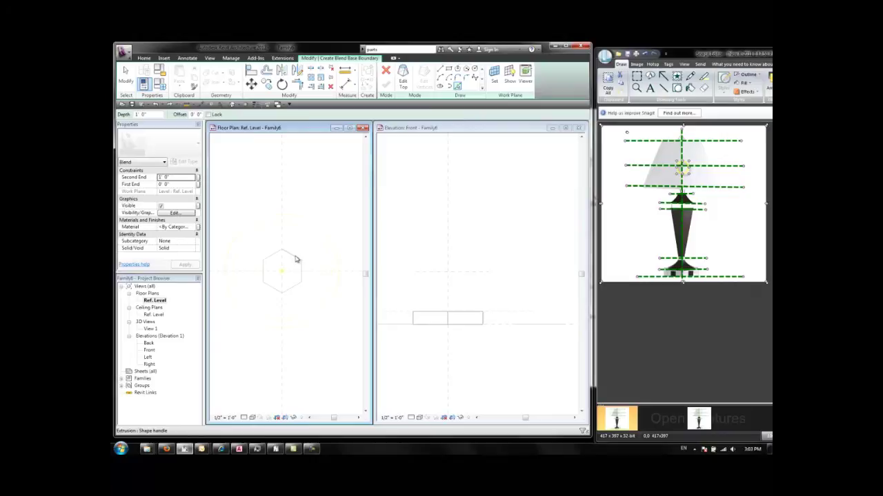
left_click(301, 277)
left_click(273, 289)
left_click(264, 273)
left_click(274, 259)
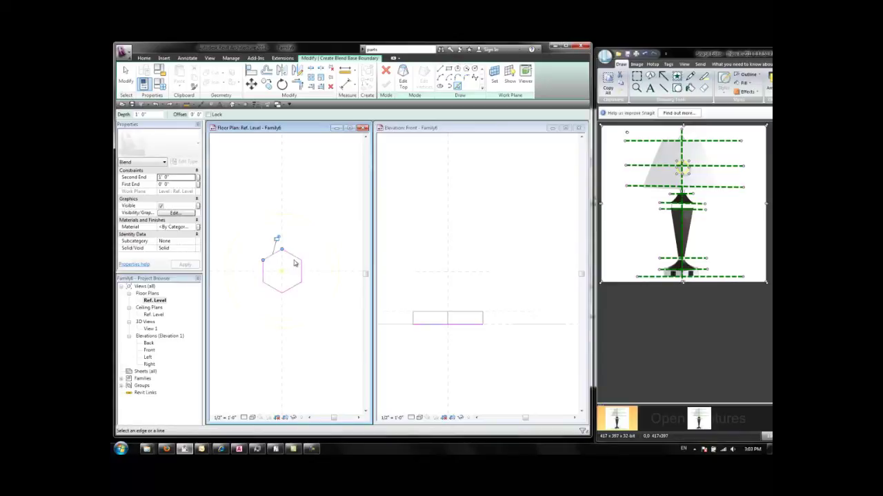
Sketch the blend top as a smaller 6-sided circumscribed hexagon centred over the base.
left_click(403, 81)
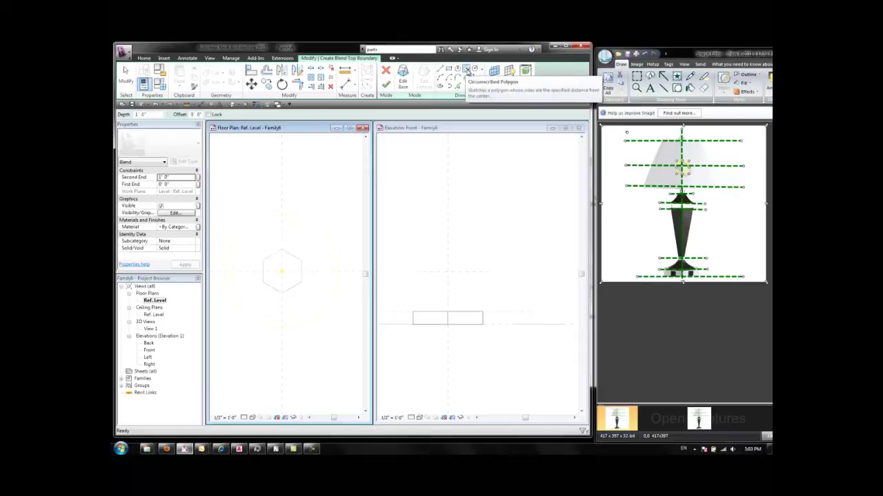
left_click(466, 70)
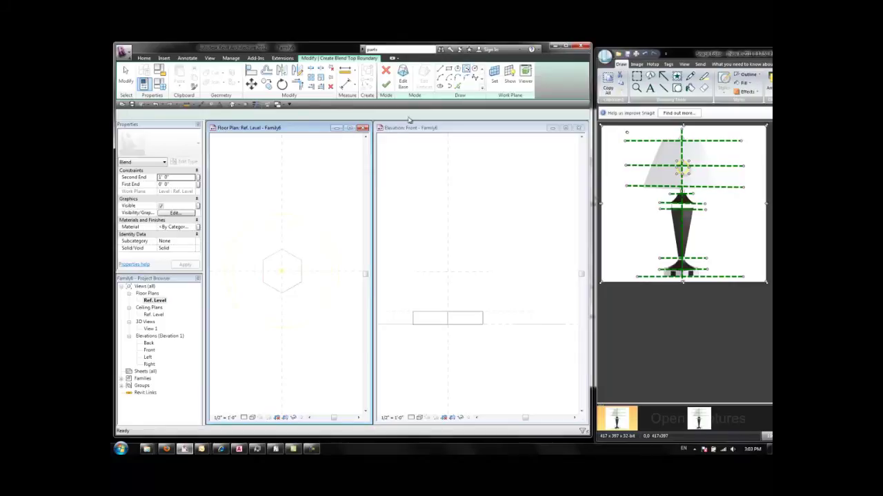
left_click(284, 273)
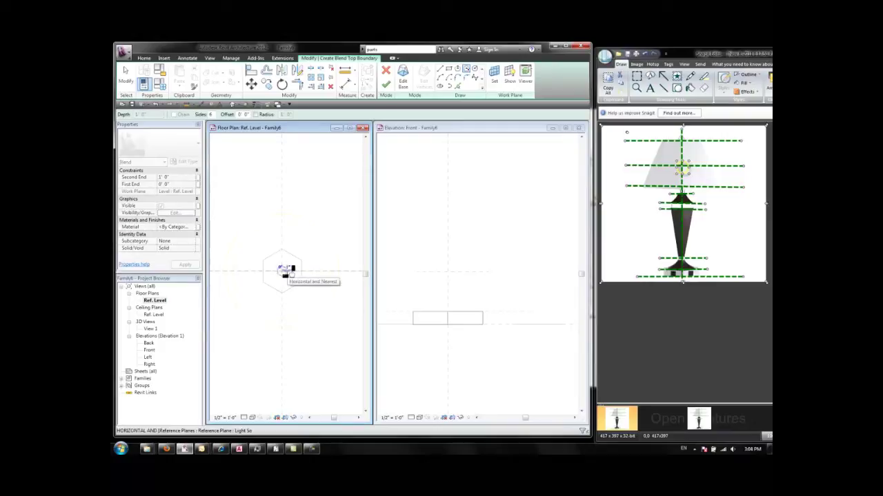
left_click(286, 272)
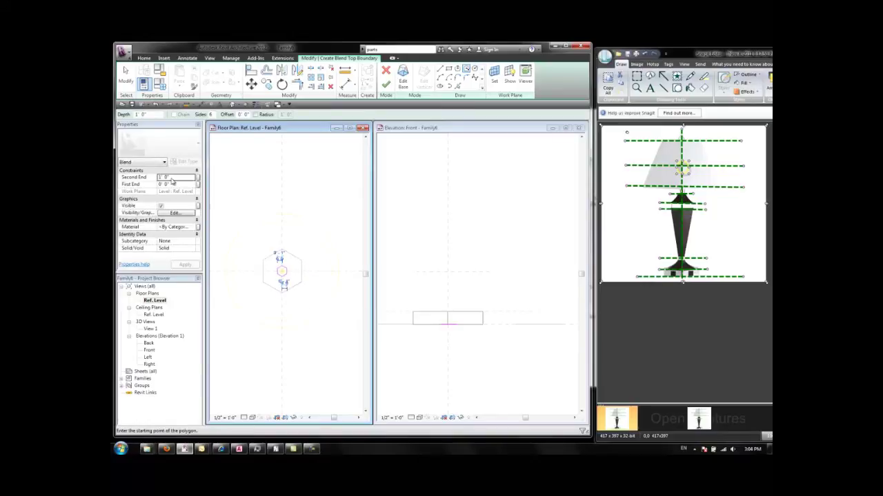
key("Escape")
Finish the blend, then drag its top down to 0' 6" and its bottom onto the base.
left_click(386, 83)
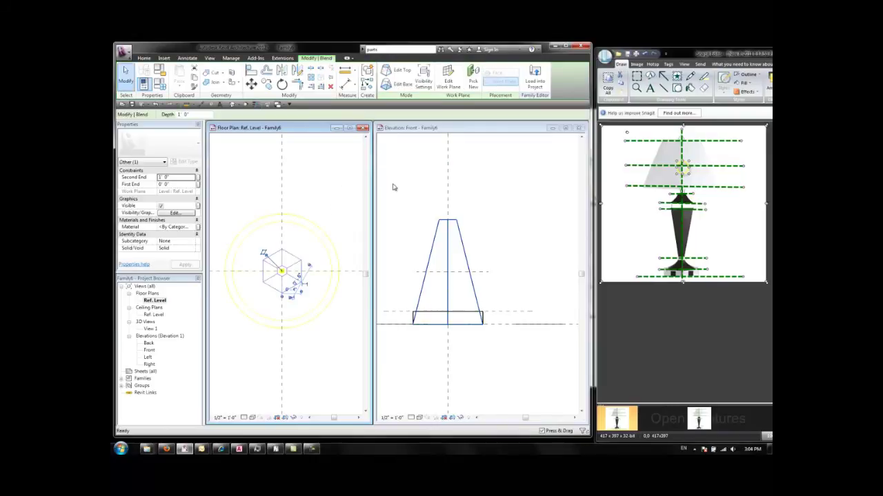
left_click(455, 229)
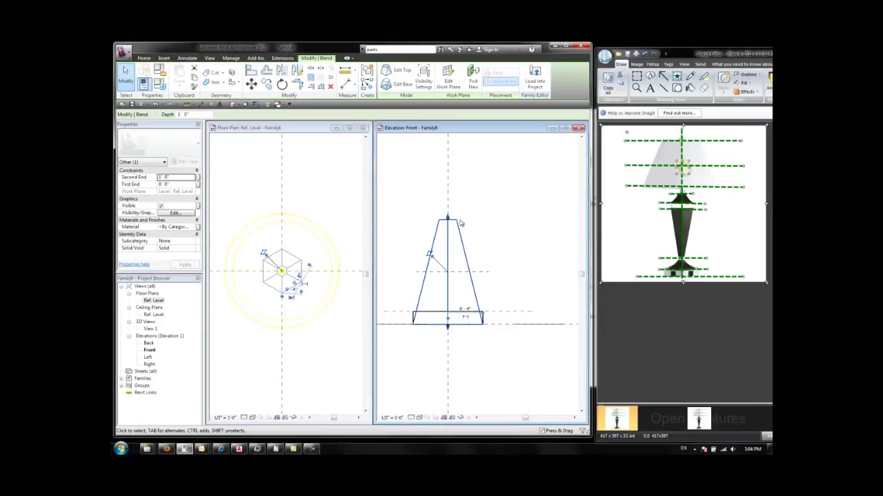
left_click_drag(449, 220, 449, 271)
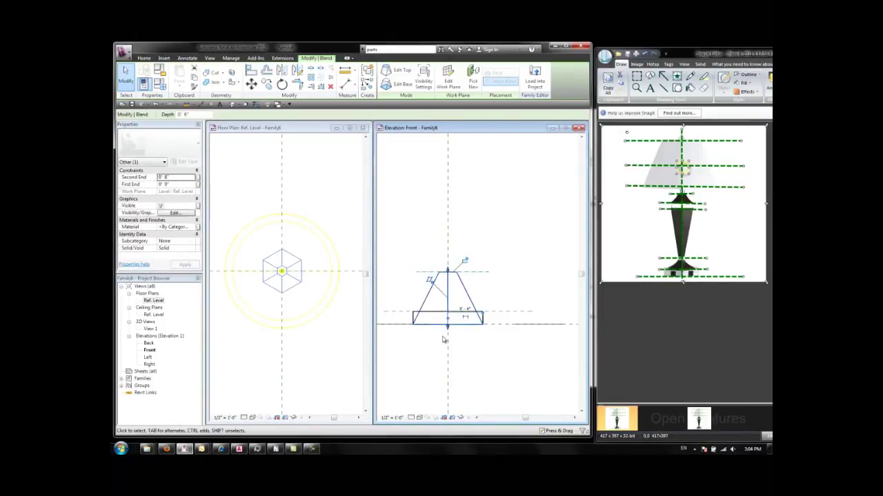
mouse_move(449, 329)
left_mouse_down()
mouse_move(449, 308)
mouse_move(452, 316)
left_mouse_up()
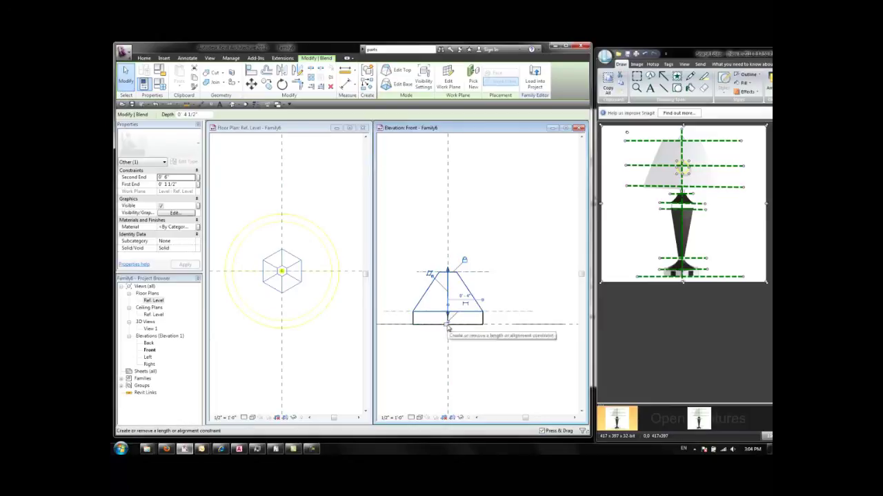
left_click(125, 77)
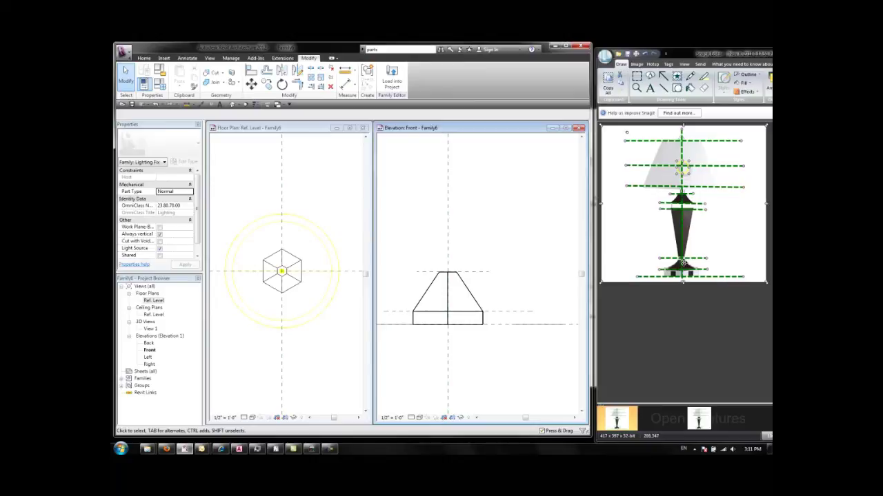
left_click(309, 251)
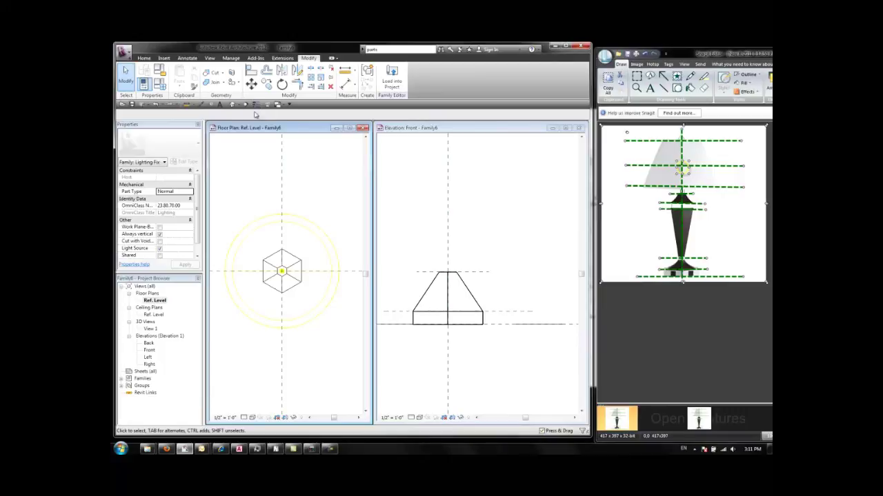
Extrude a 1' 0" hexagonal stem from the picked inner hexagon edges at the lamp's centre.
left_click(144, 58)
left_click(183, 81)
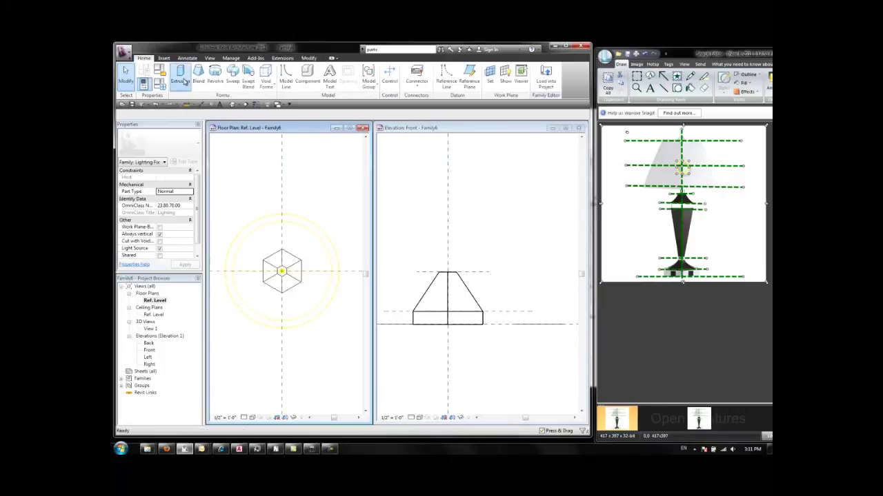
left_click(416, 86)
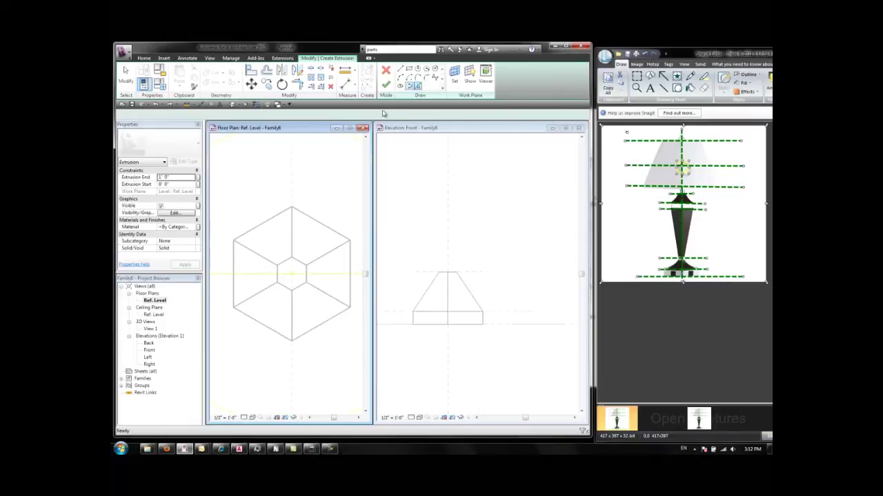
left_click(298, 287)
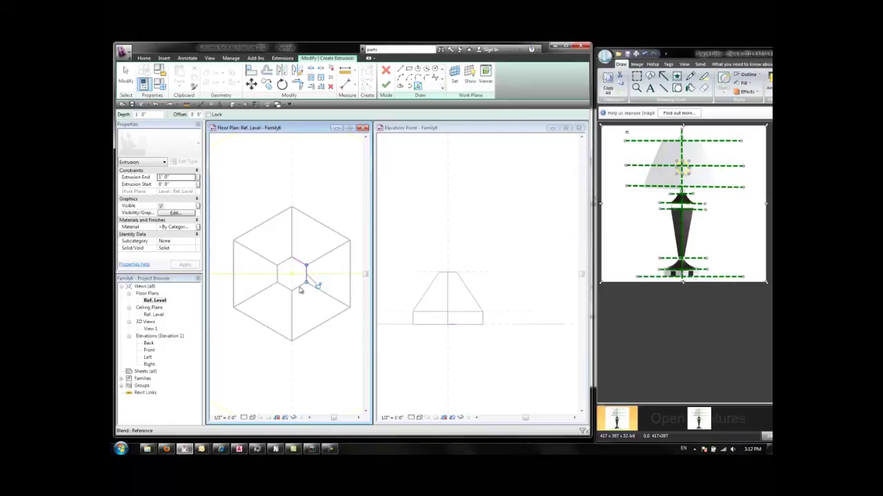
scroll(279, 273, "up", 1)
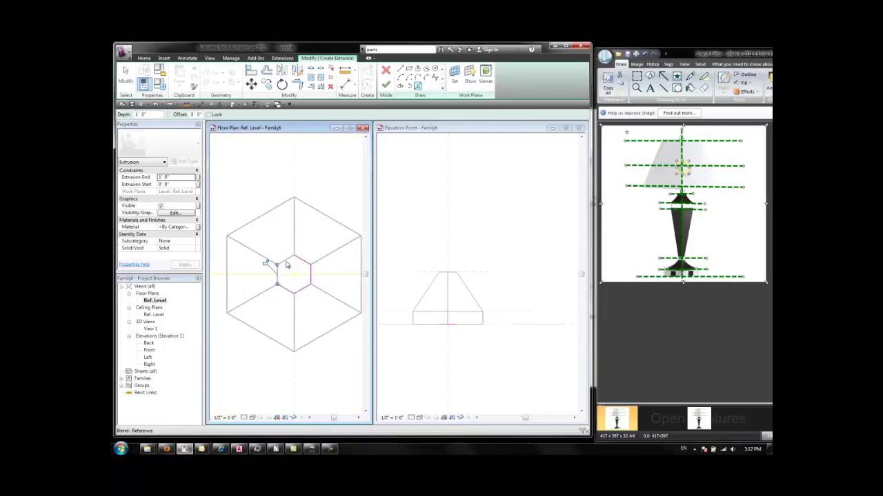
scroll(250, 259, "down", 1)
scroll(250, 259, "down", 1)
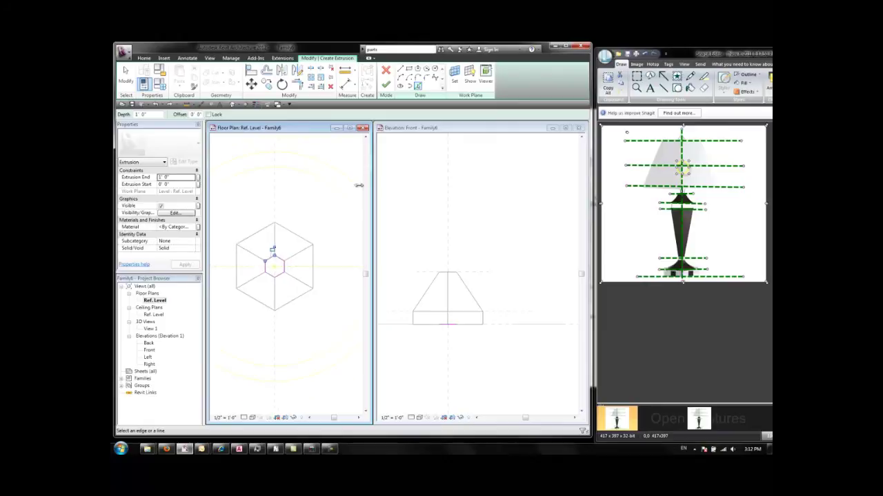
left_click(385, 84)
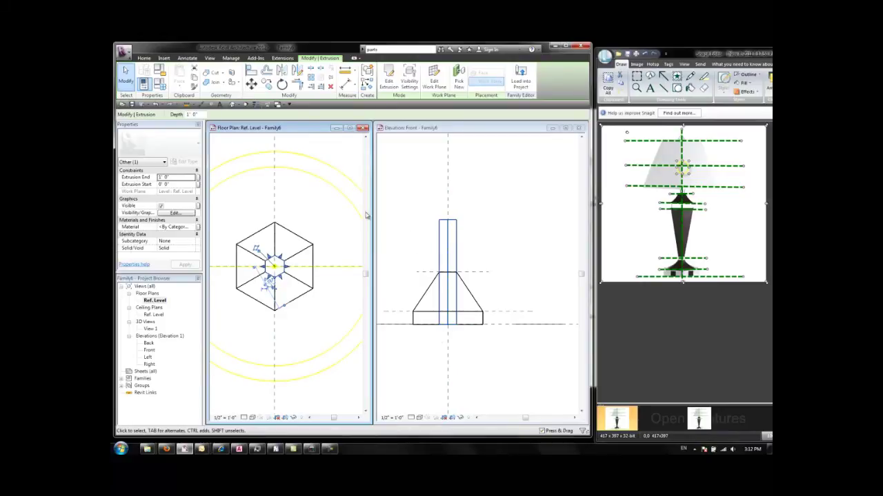
Draw a horizontal reference plane just above the base in Front elevation.
left_click(443, 234)
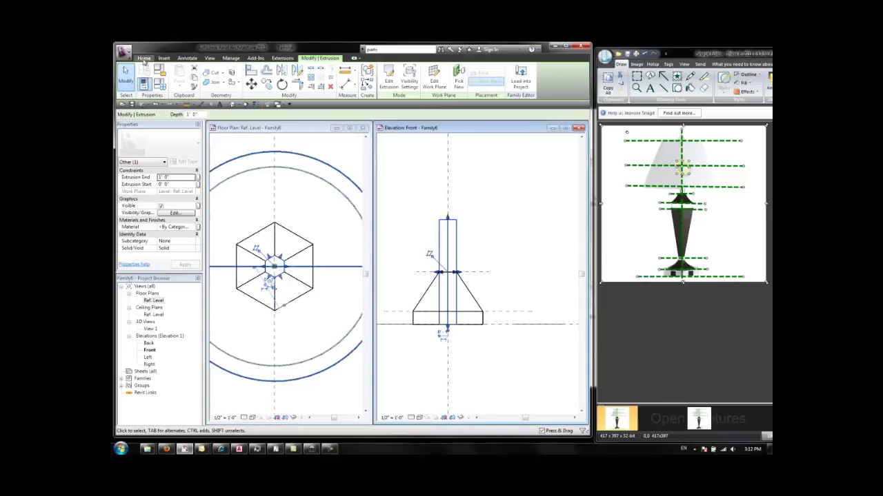
left_click(144, 58)
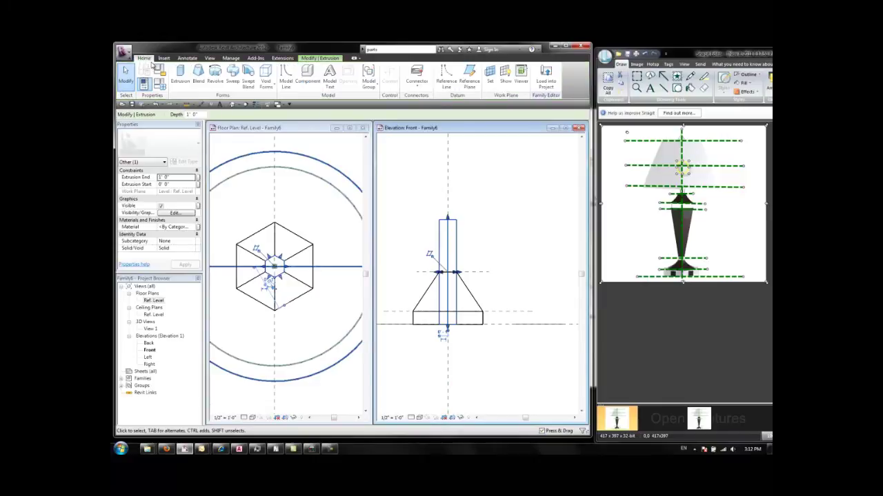
left_click(469, 77)
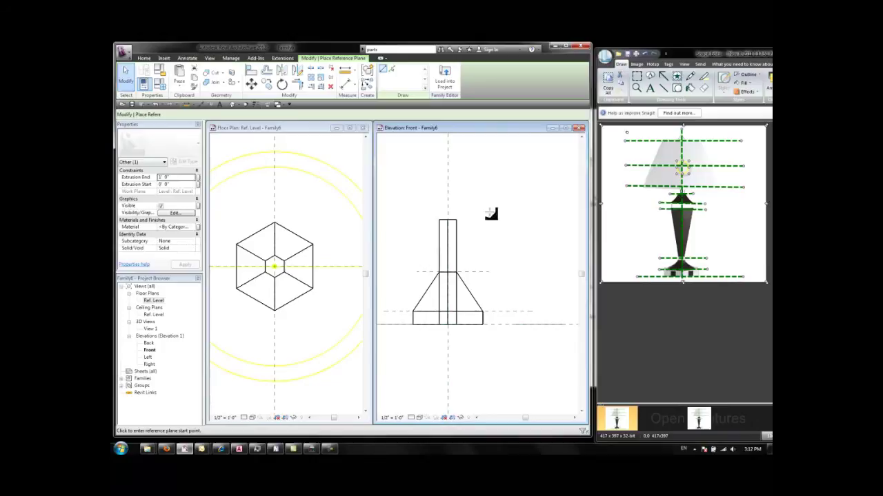
left_click(417, 266)
left_click(482, 265)
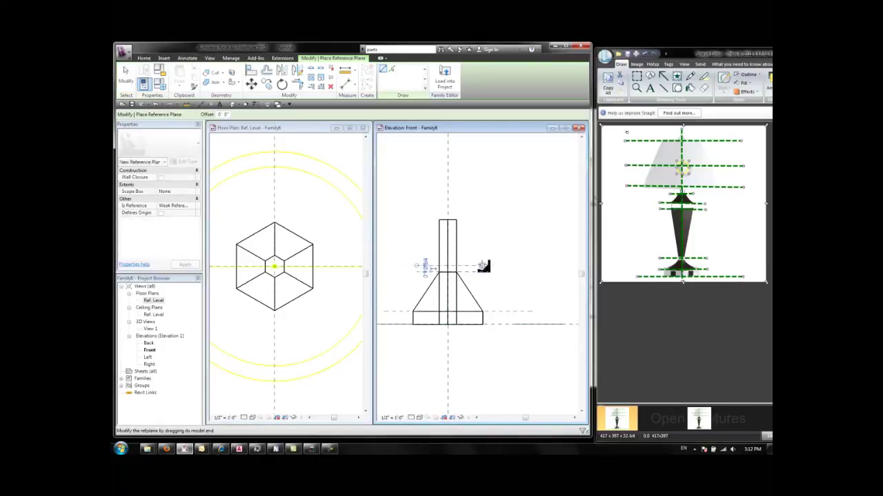
left_click(126, 76)
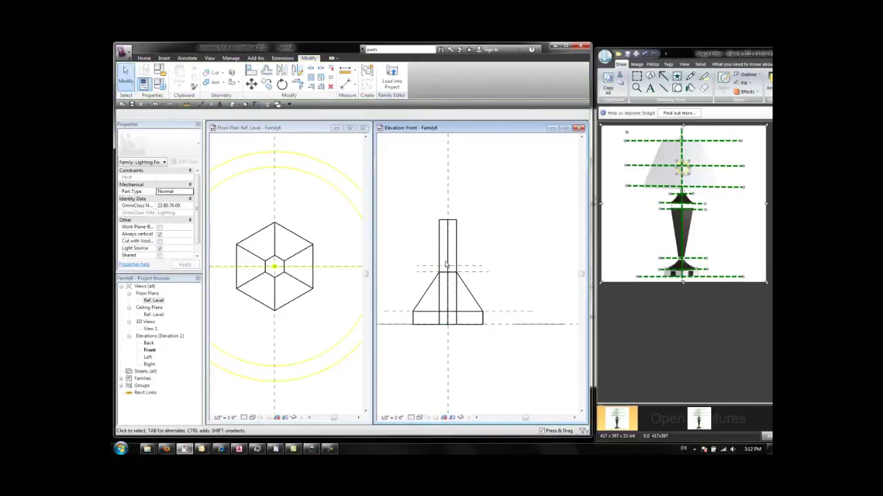
Align the stem's top down to the new reference plane, shortening it to a collar.
left_click(448, 226)
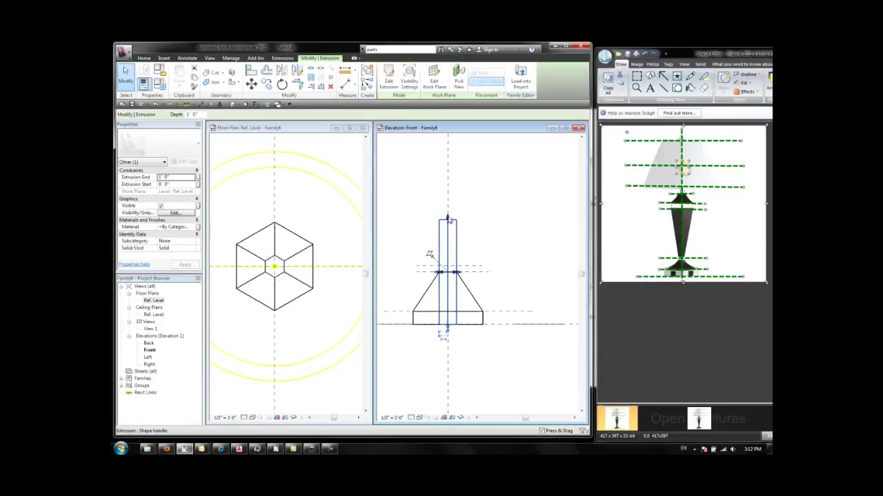
left_click(479, 233)
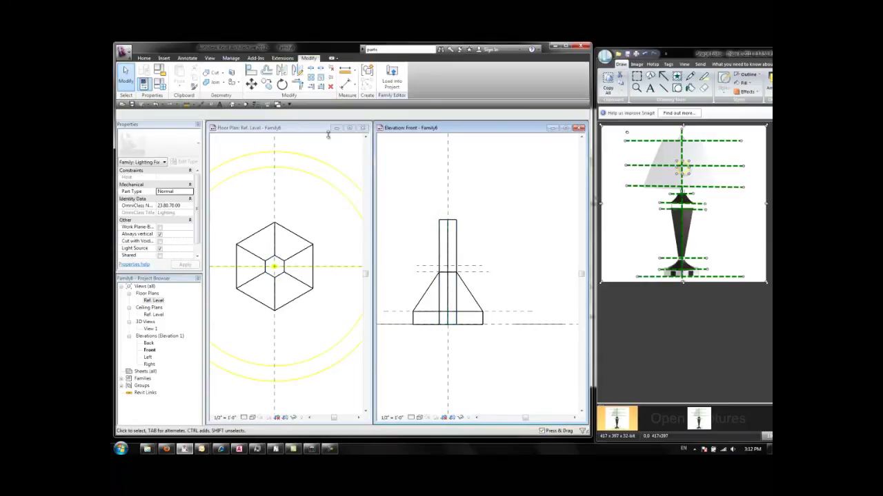
left_click(251, 73)
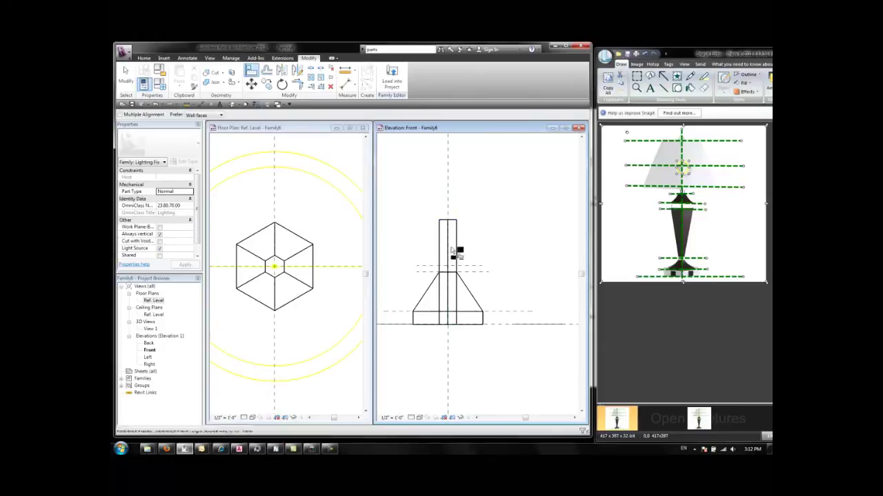
left_click(467, 266)
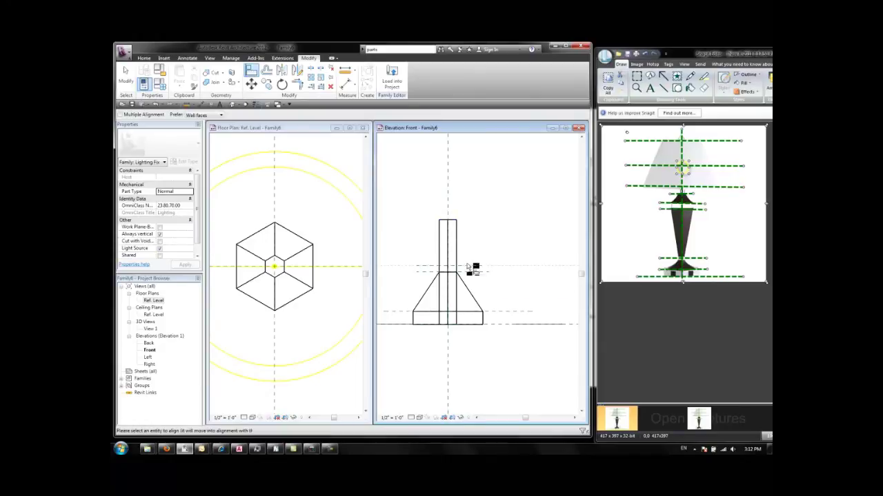
left_click(448, 220)
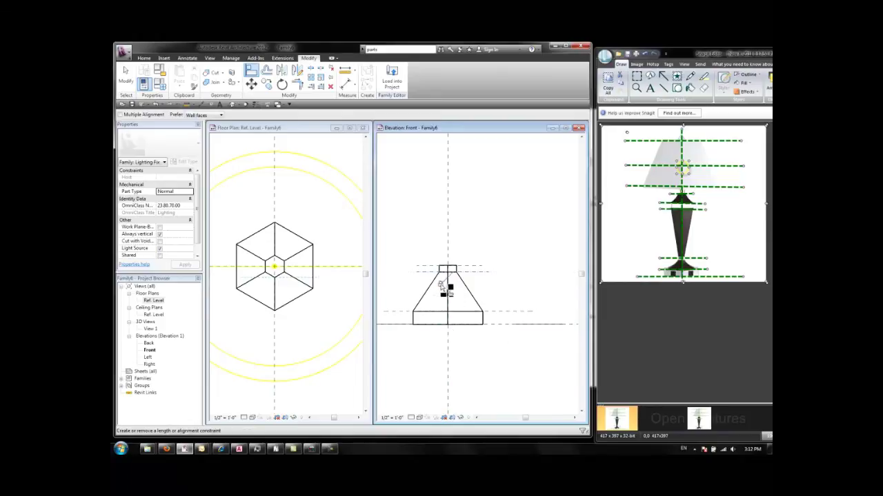
left_click(125, 74)
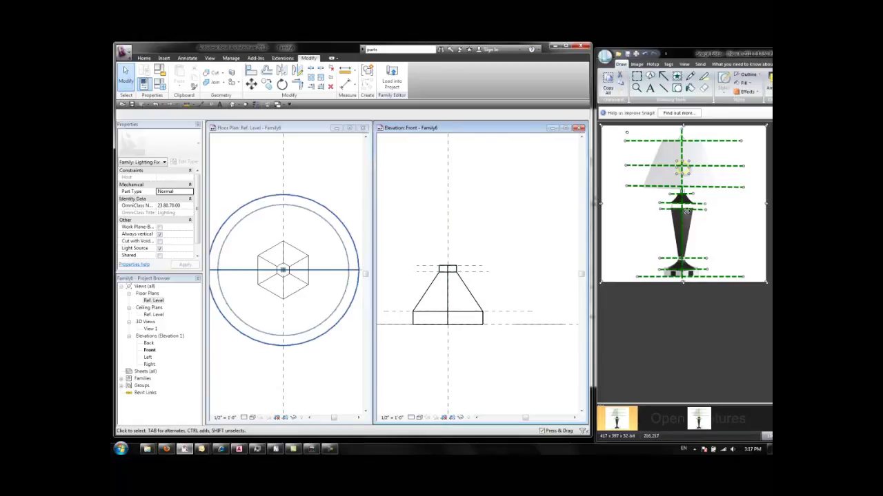
Start a new blend whose base boundary picks the six edges of the small collar hexagon.
left_click(320, 186)
left_click(281, 188)
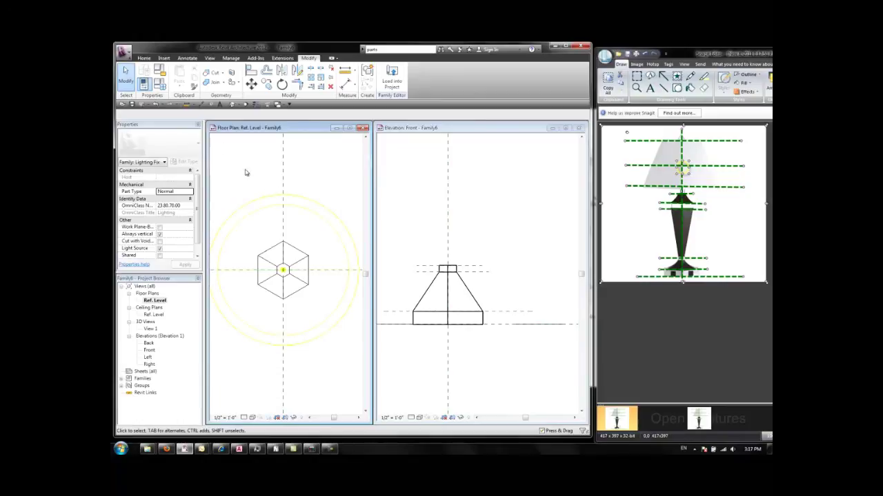
left_click(143, 58)
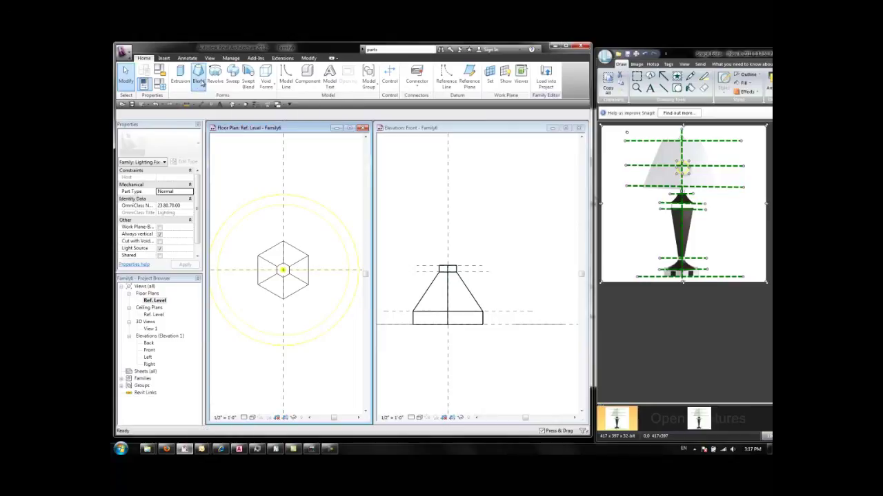
left_click(197, 74)
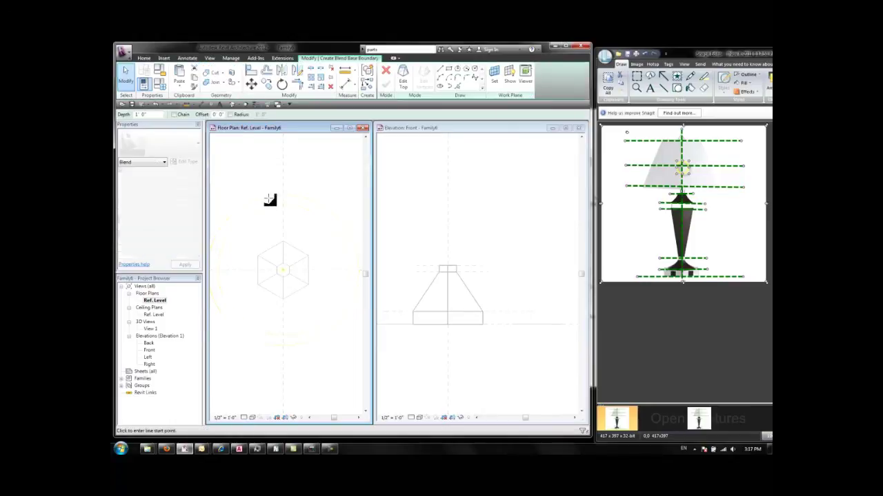
left_click(457, 89)
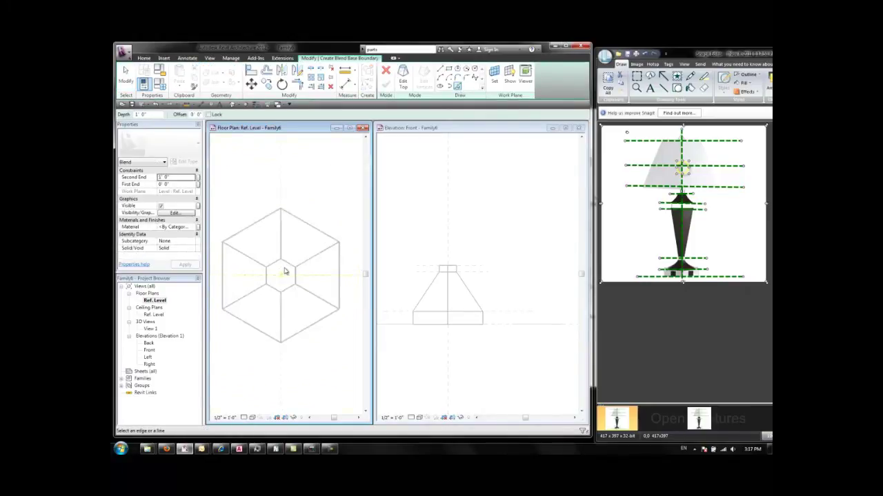
scroll(285, 271, "up", 3)
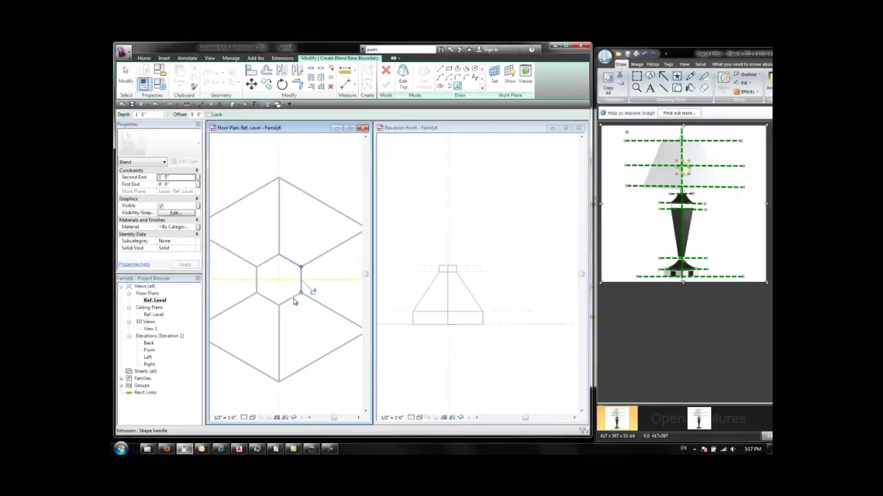
left_click(295, 302)
left_click(255, 277)
scroll(286, 259, "down", 2)
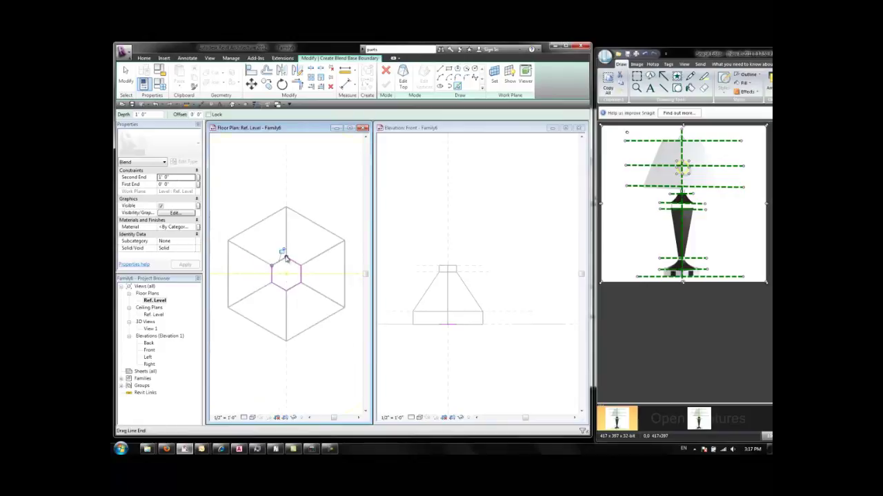
scroll(286, 259, "down", 1)
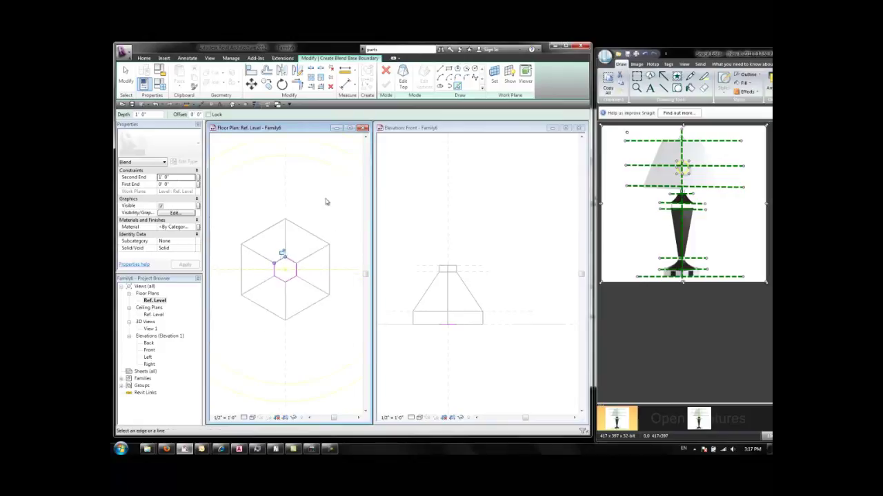
Sketch a larger 6-sided circumscribed hexagon as the blend top at the centre and finish the blend.
left_click(403, 81)
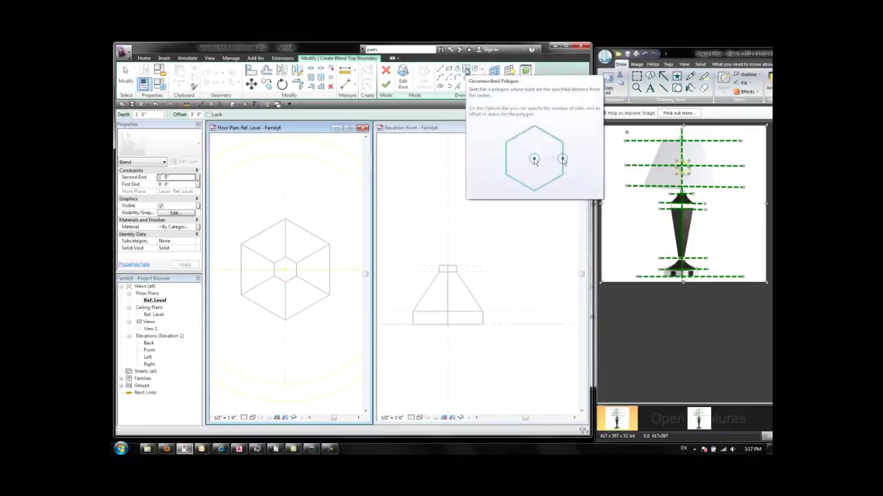
left_click(466, 71)
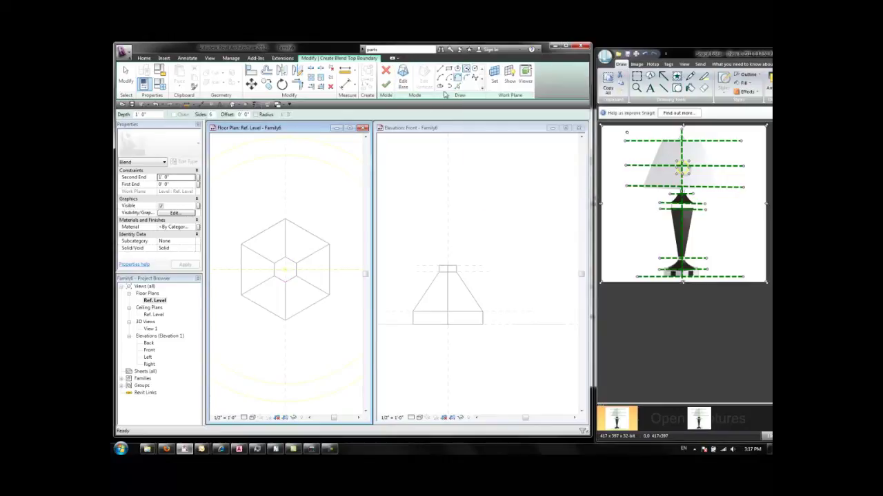
left_click(285, 270)
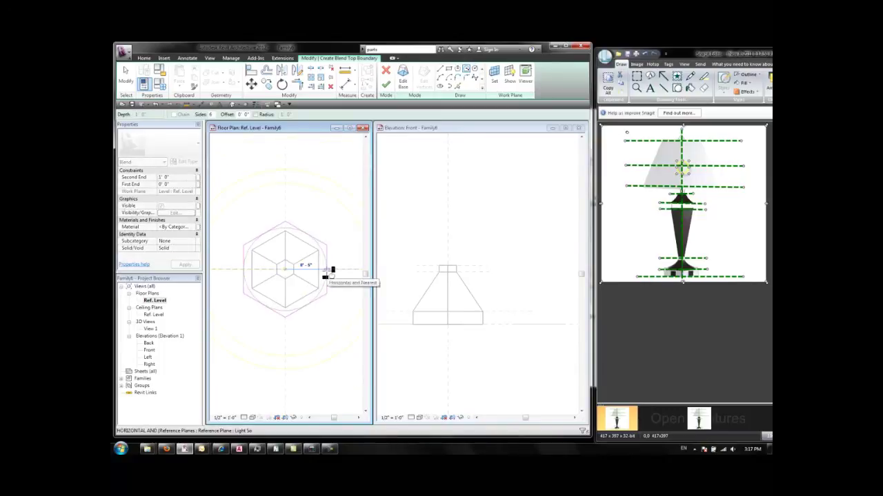
left_click(328, 273)
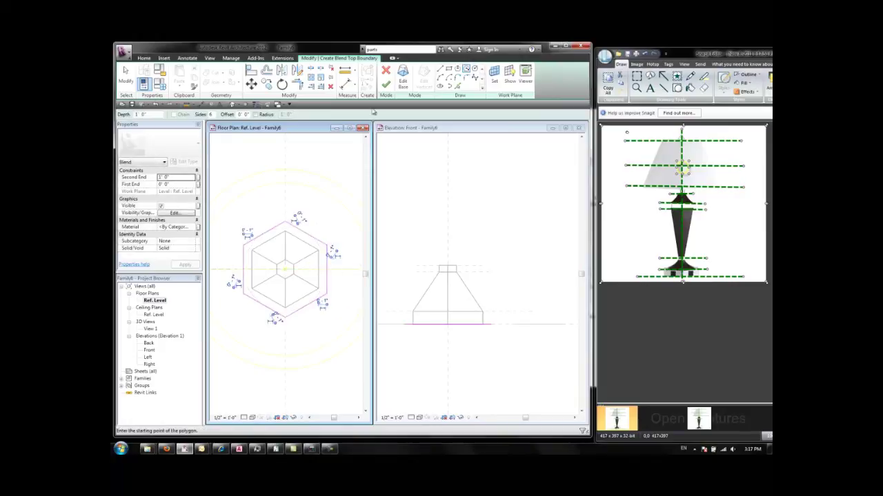
left_click(386, 85)
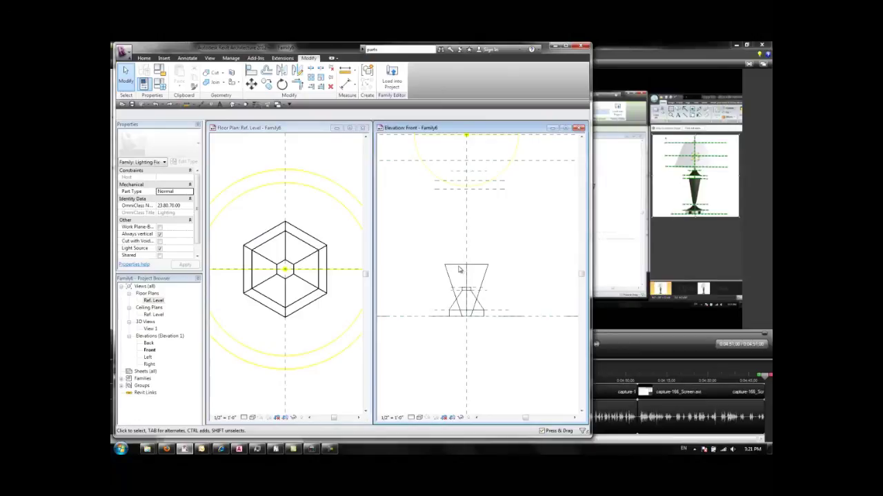
Drag the flared blend's top higher and raise its bottom to 0' 6 3/4" onto the stem.
left_click(460, 269)
left_click_drag(466, 266, 470, 190)
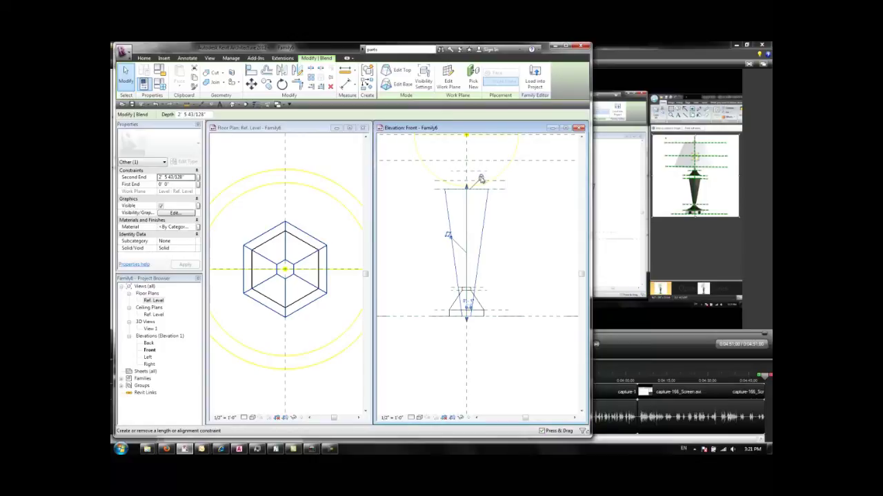
left_click_drag(467, 321, 476, 283)
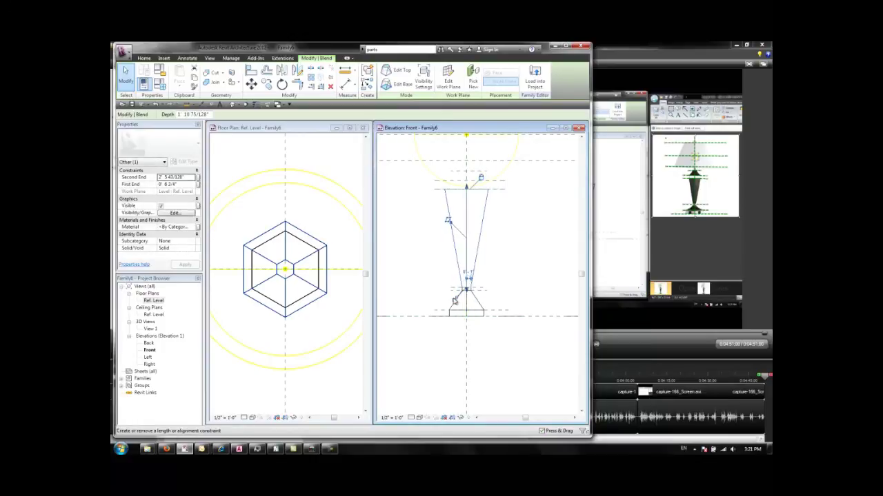
left_click(447, 344)
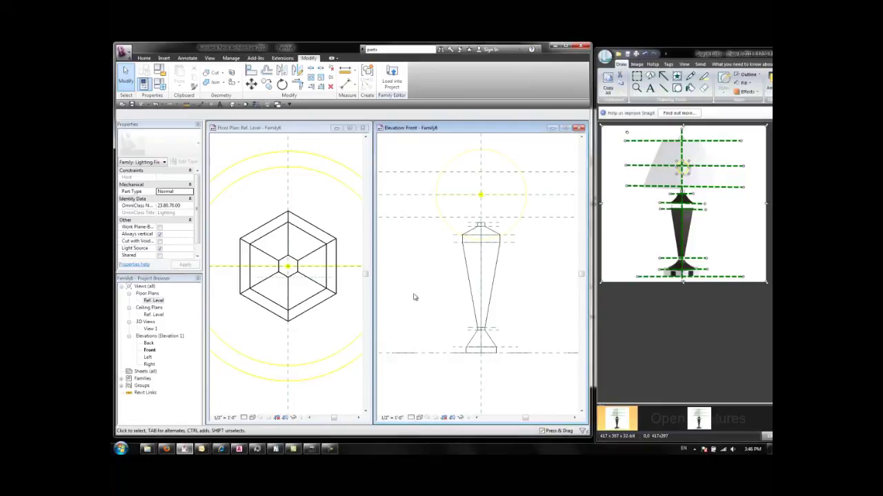
left_click(464, 242)
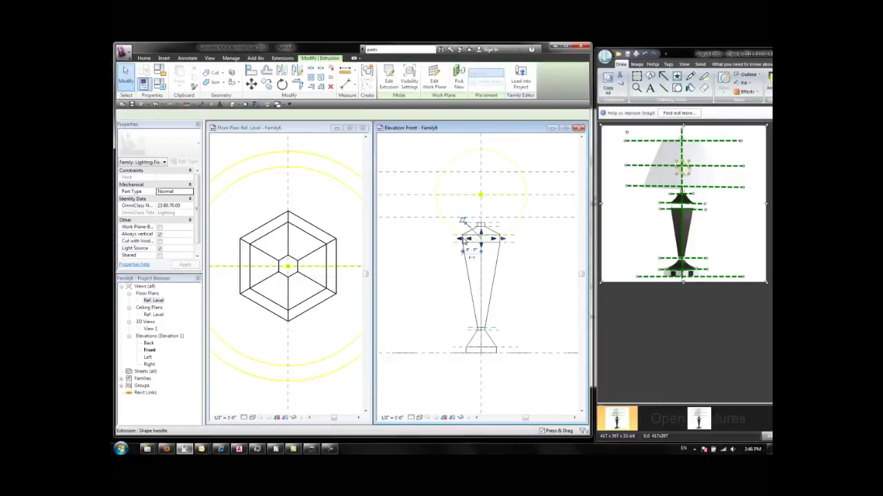
left_click(471, 232)
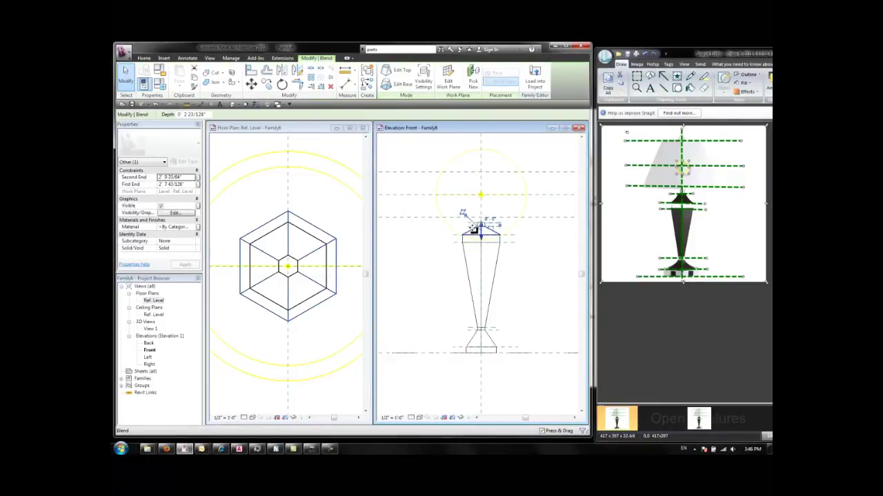